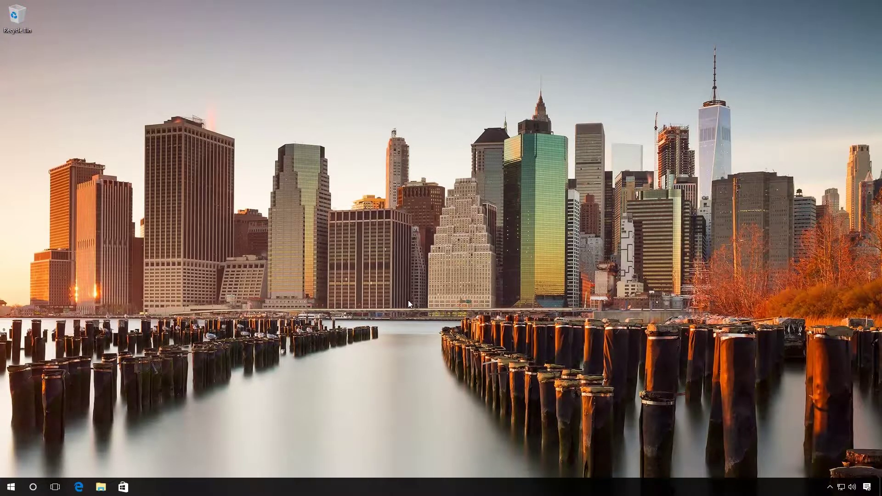
- In an administrator Command Prompt, run netsh advfirewall set allprofiles state off
right_click(10, 487)
left_click(92, 366)
type("netsh advfirewall set allprofiles state off")
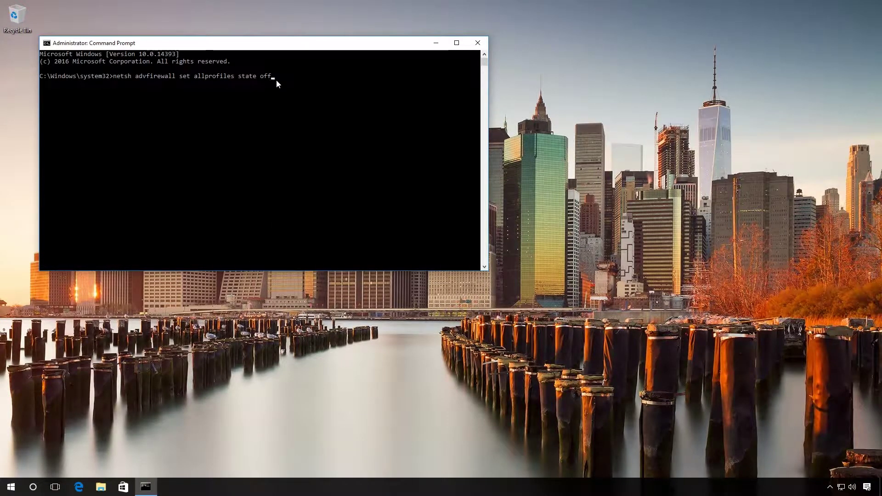
key("Return")
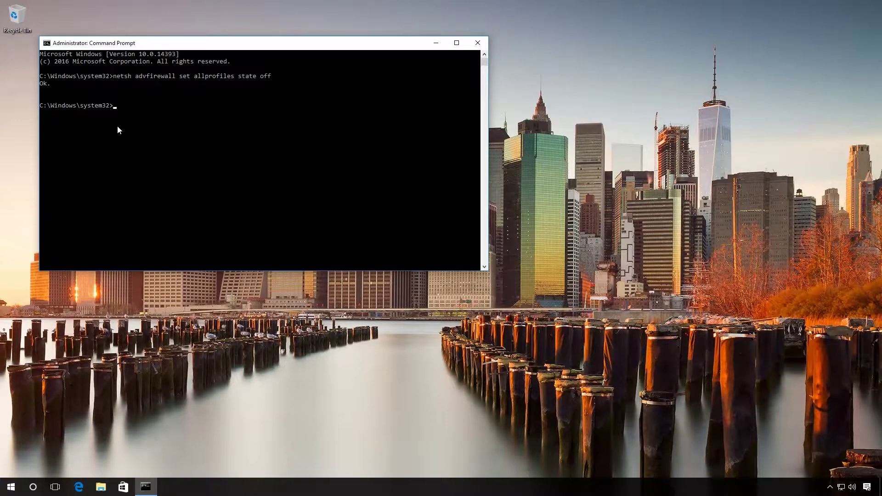
- Recall the command and rerun it with state on to re-enable all firewall profiles
key("Up")
key("BackSpace")
key("BackSpace")
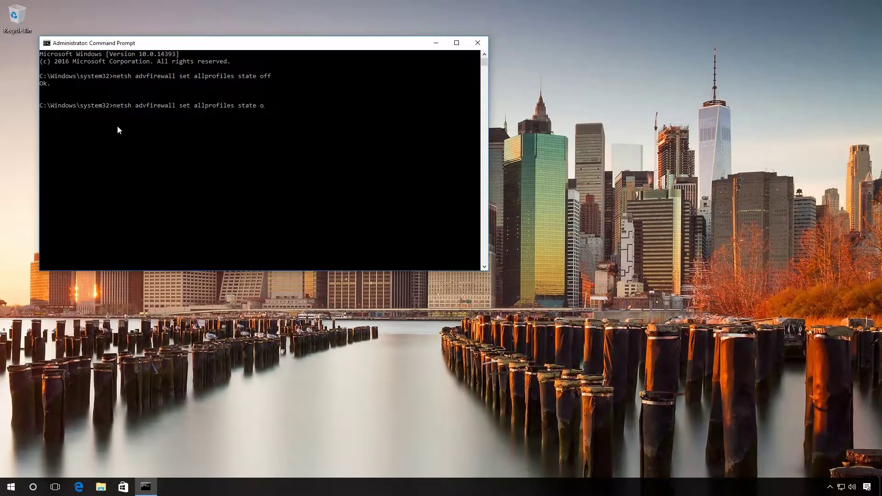
type("n")
key("Return")
- Close the console, search for 'fire' and open the Windows Firewall control panel
left_click(478, 42)
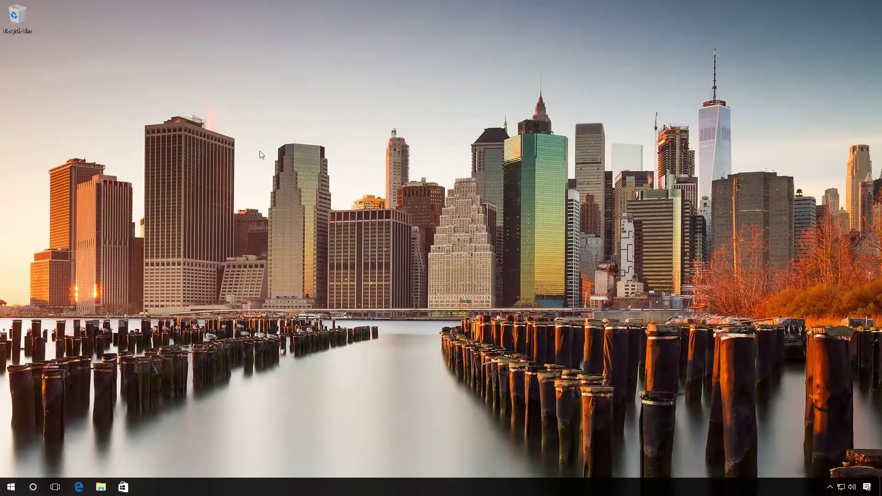
left_click(33, 488)
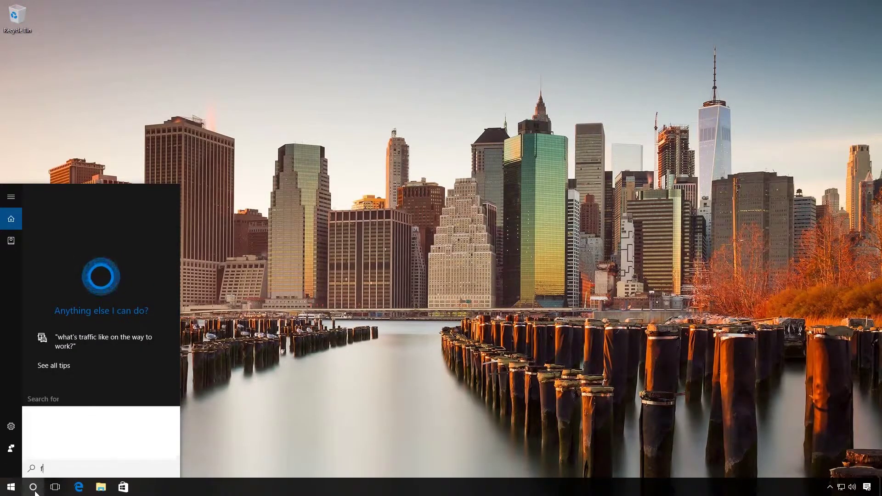
type("fire")
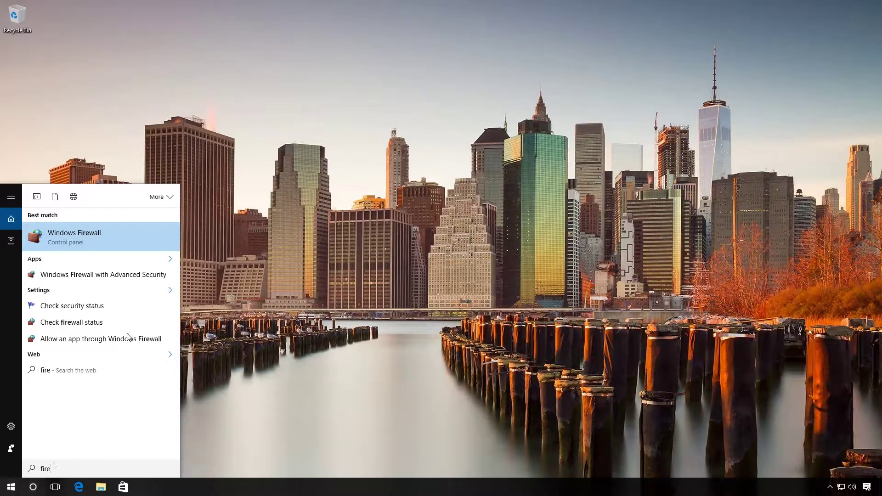
left_click(108, 233)
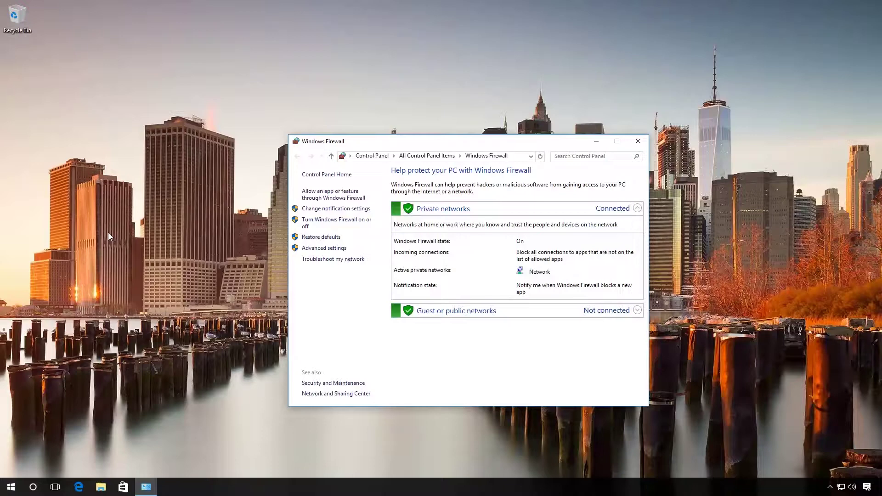
left_click(329, 221)
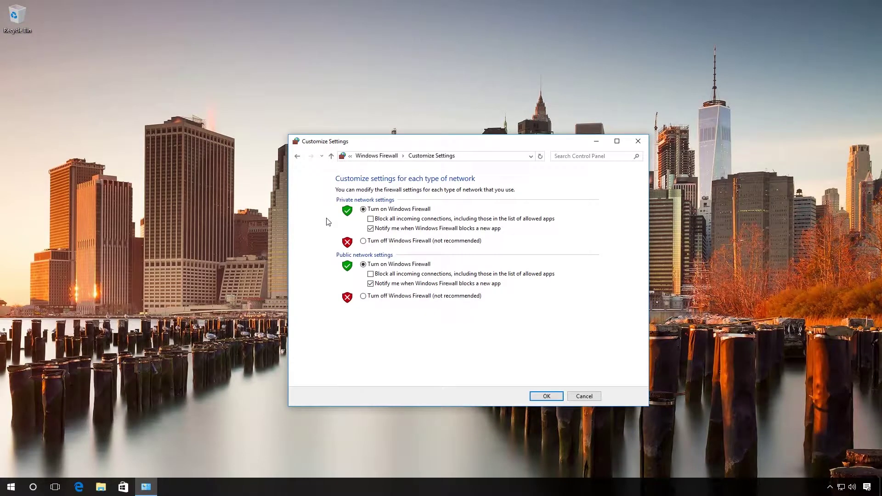
left_click(371, 242)
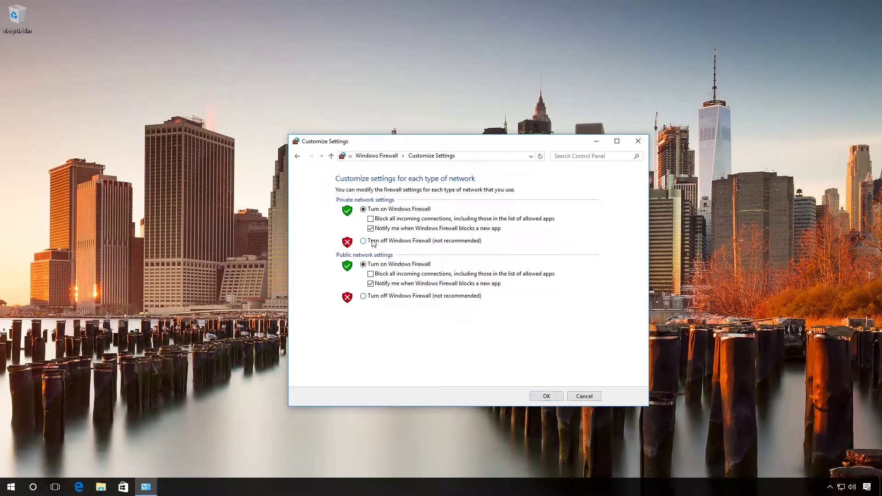
left_click(363, 297)
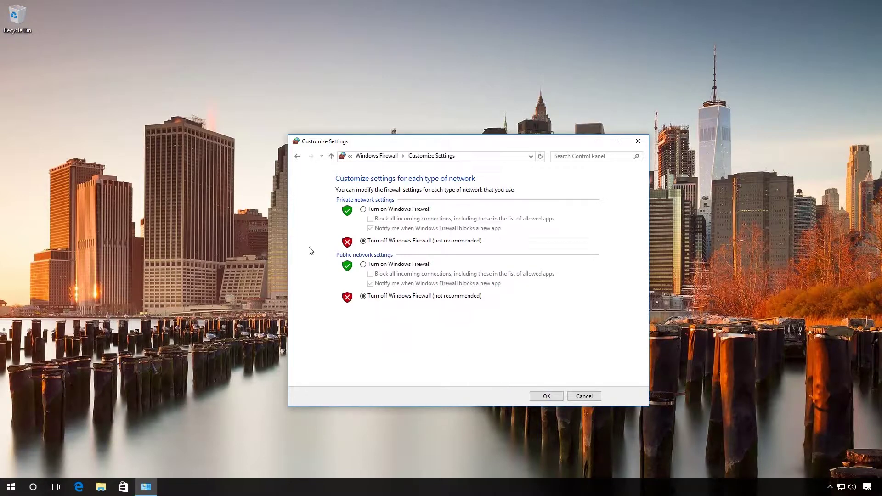
left_click(298, 158)
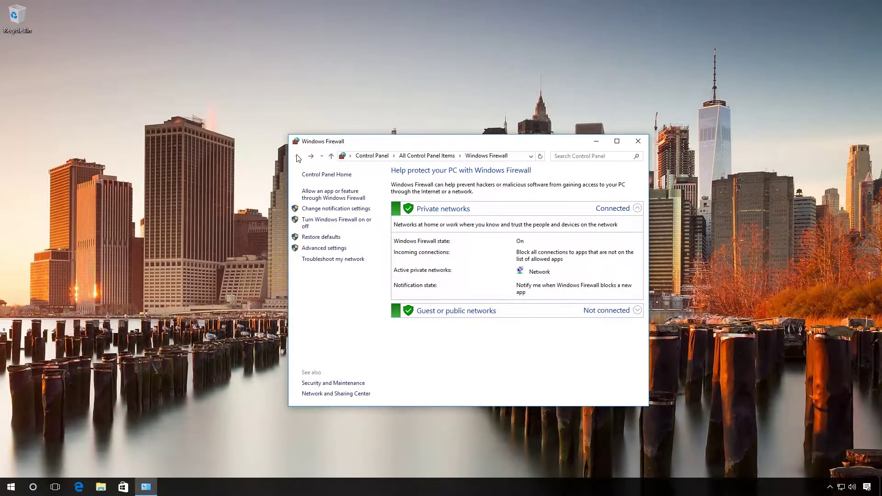
- Show the allowed apps list and start adding another app
left_click(325, 196)
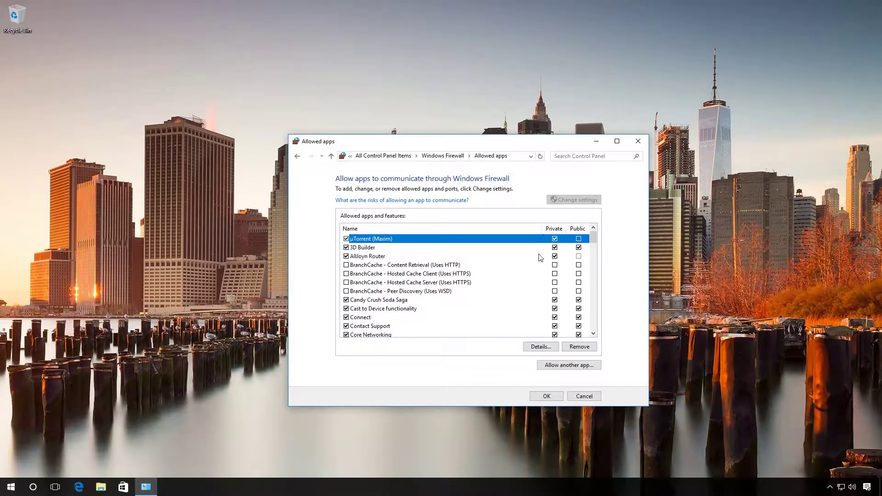
left_click(554, 367)
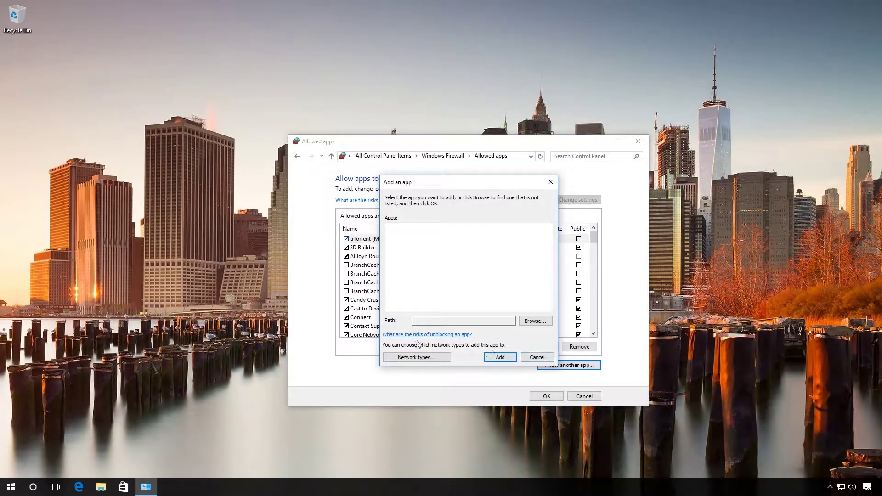
- Browse to and choose MRT.exe as the program to allow
left_click(536, 322)
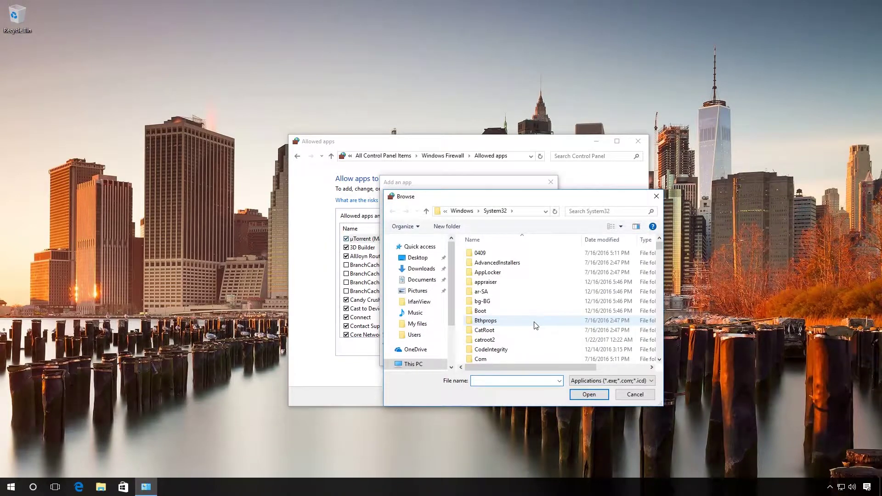
left_click_drag(661, 250, 662, 304)
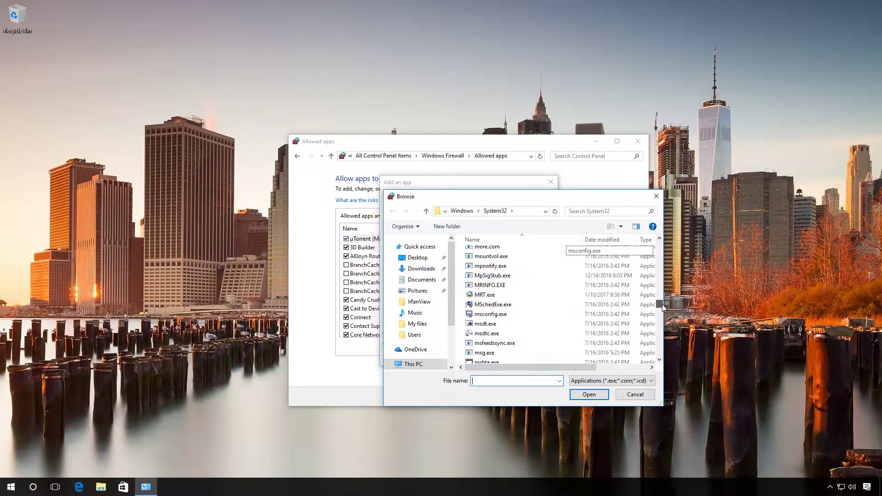
left_click(497, 296)
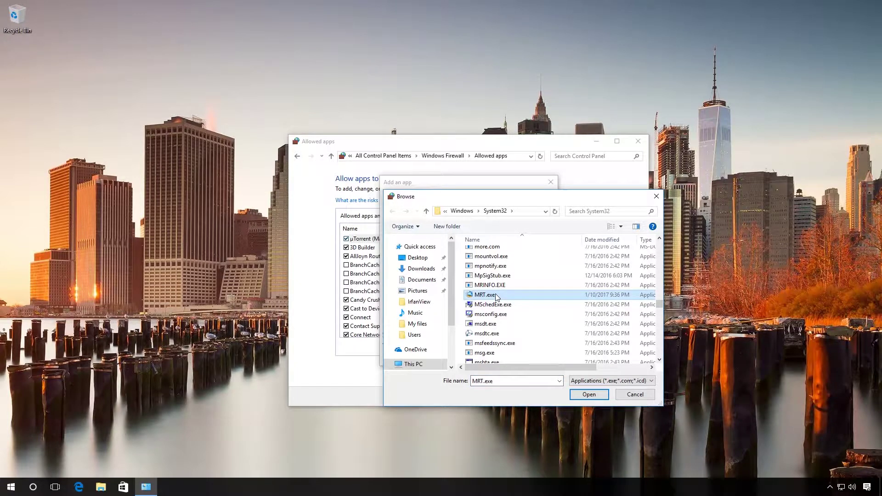
left_click(590, 395)
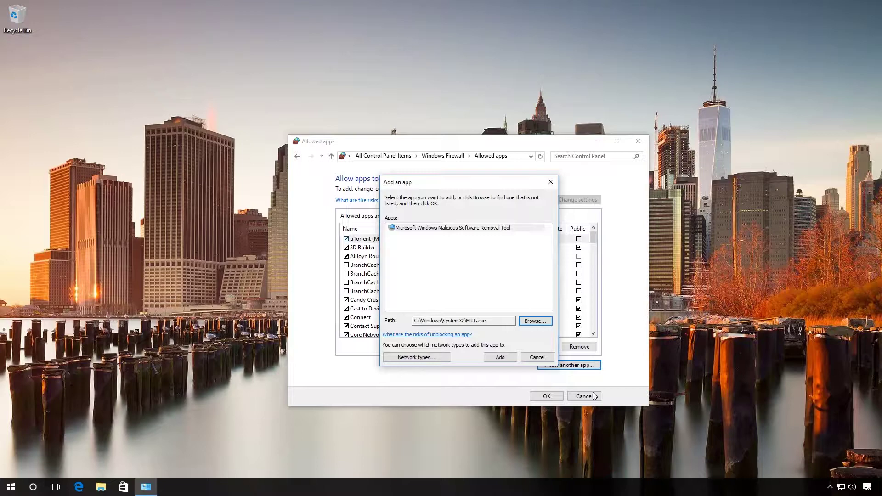
- View the network types choice, then cancel adding the app and return to the main firewall page
left_click(423, 356)
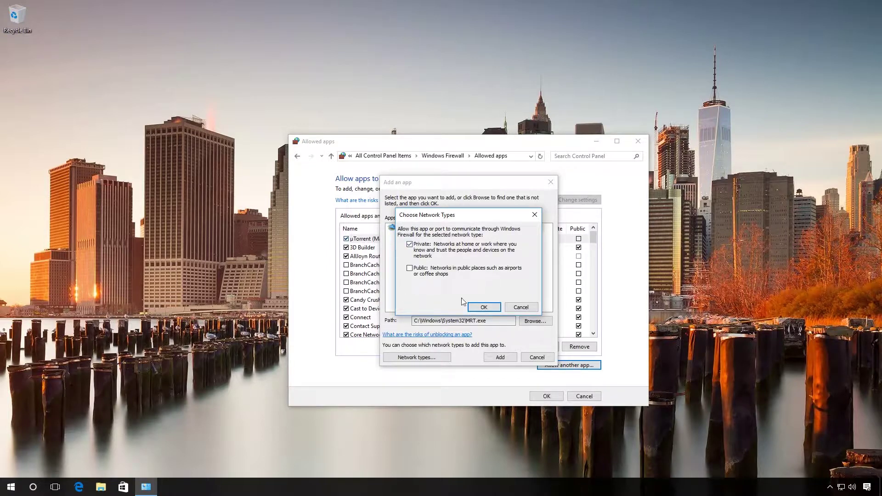
left_click(535, 218)
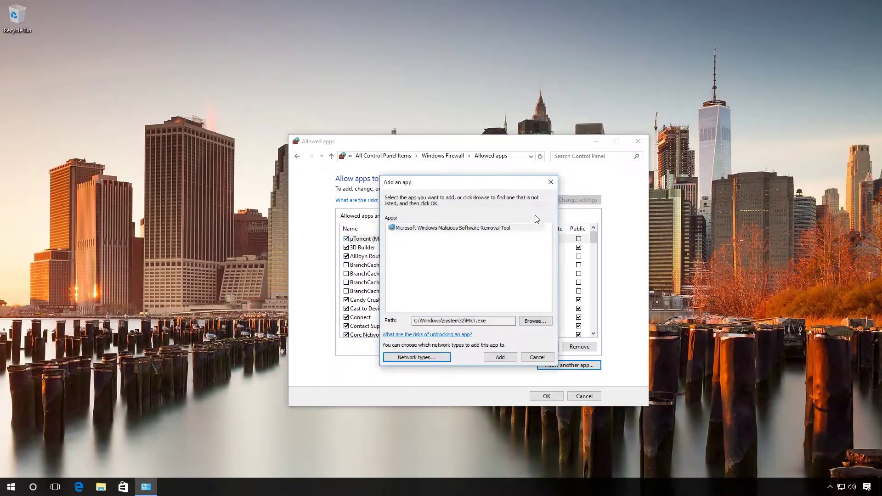
left_click(552, 183)
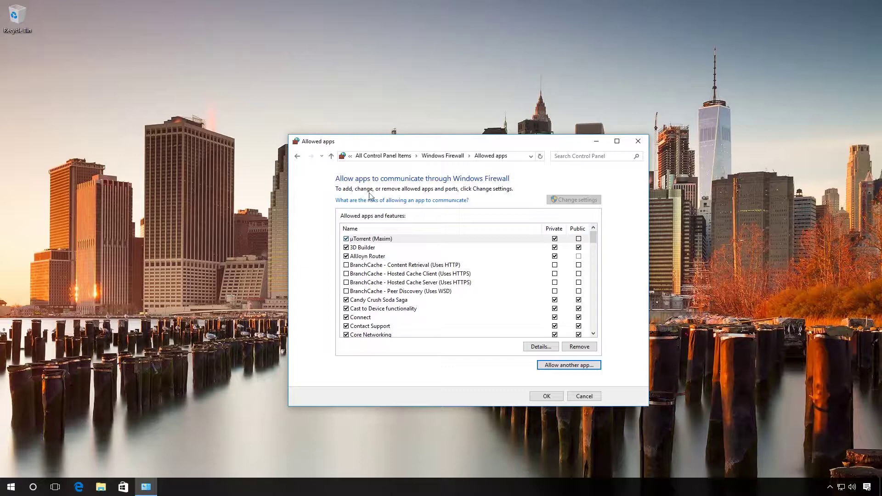
left_click(296, 158)
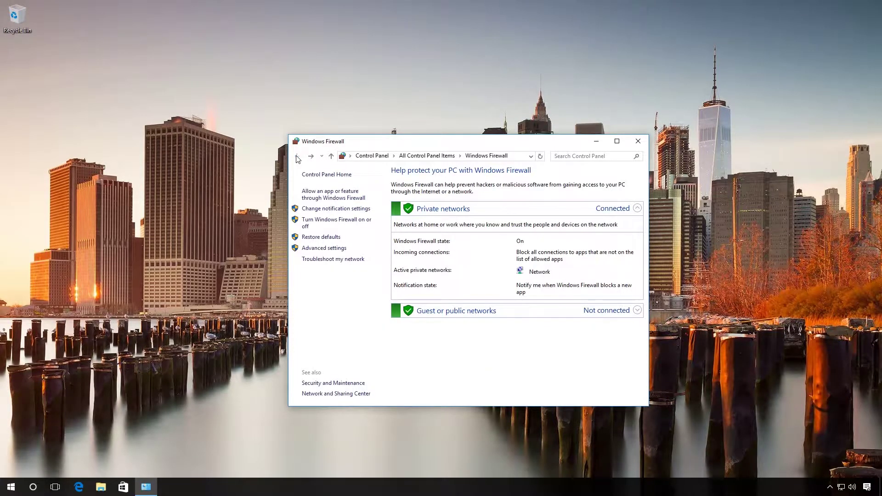
- Enter Advanced settings and show the Inbound Rules list
left_click(320, 250)
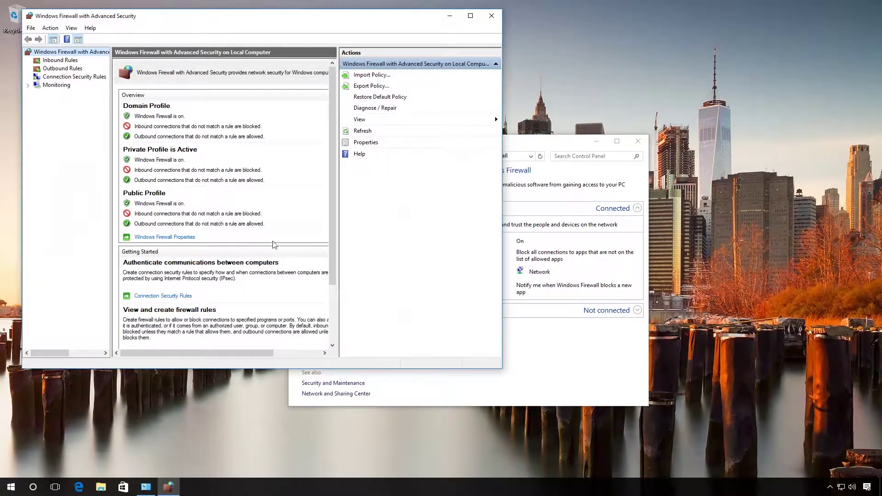
left_click(67, 62)
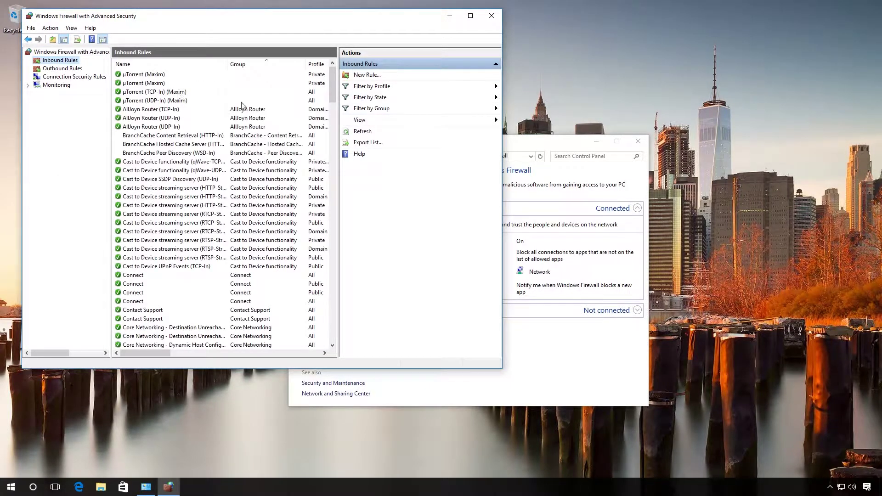
- Begin a new inbound Program rule, advance one step, then abandon the wizard
left_click(375, 78)
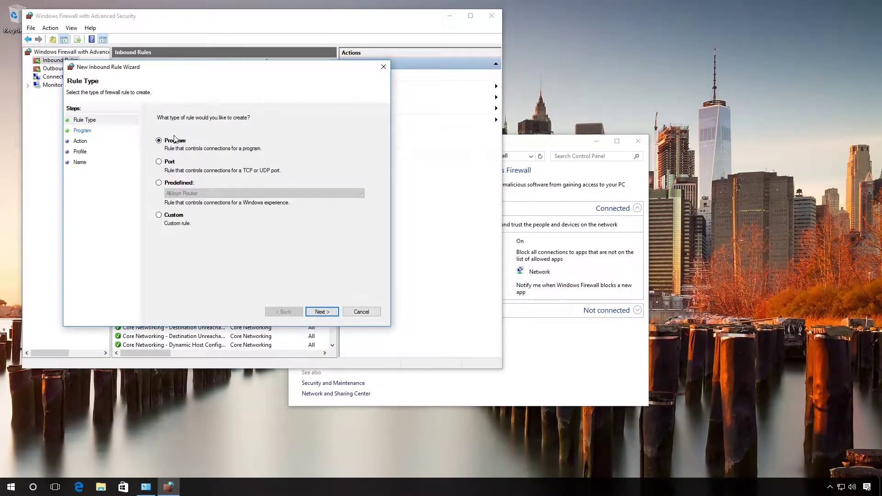
left_click(316, 313)
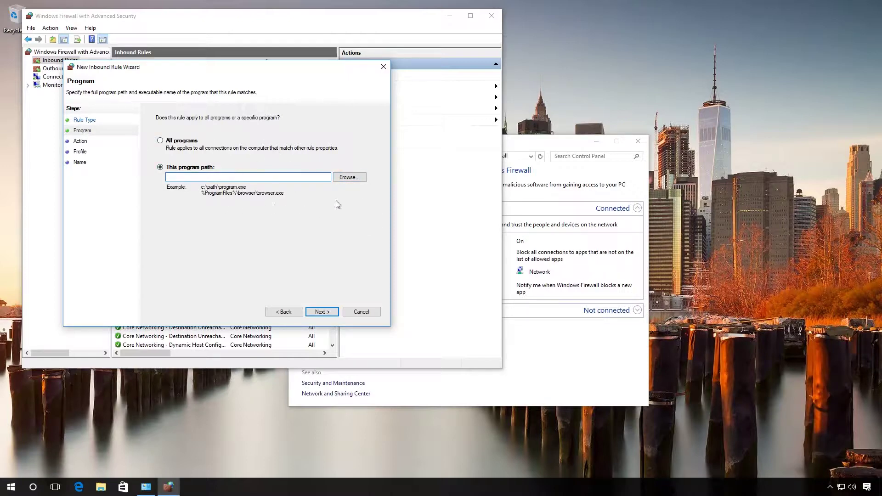
left_click(384, 68)
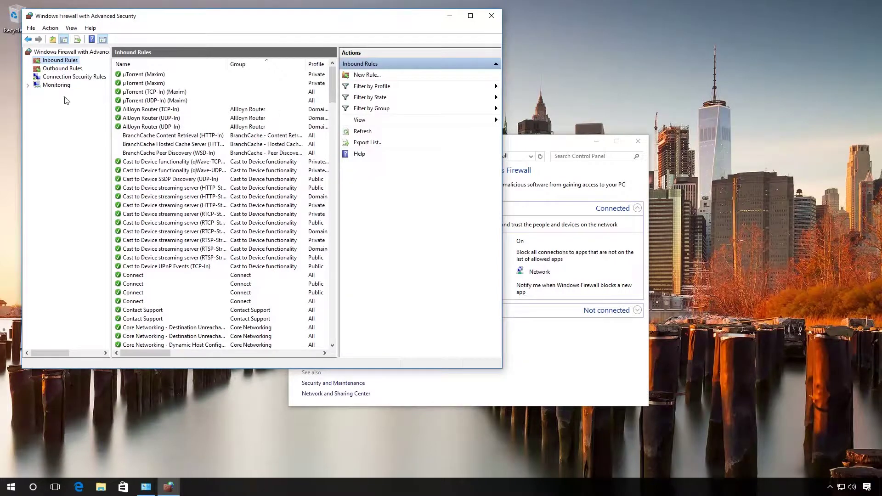
- Show Outbound Rules, begin a new Program rule, advance one step, then abandon it
left_click(55, 71)
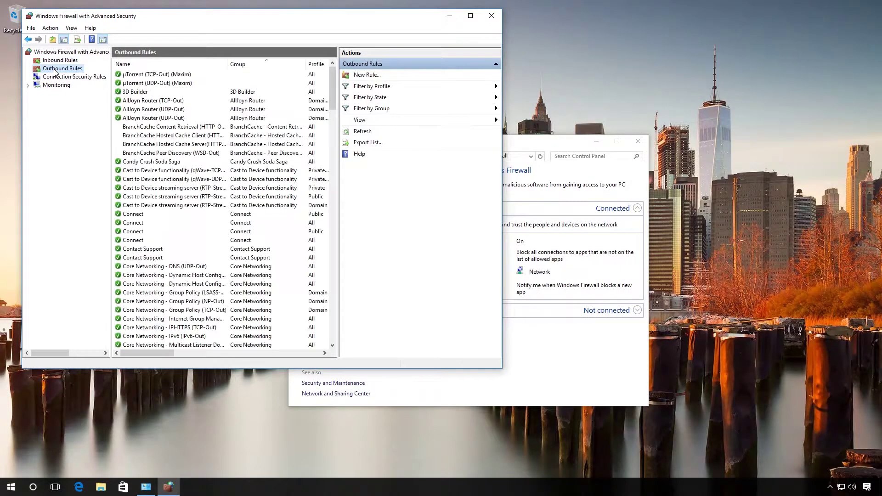
left_click(364, 76)
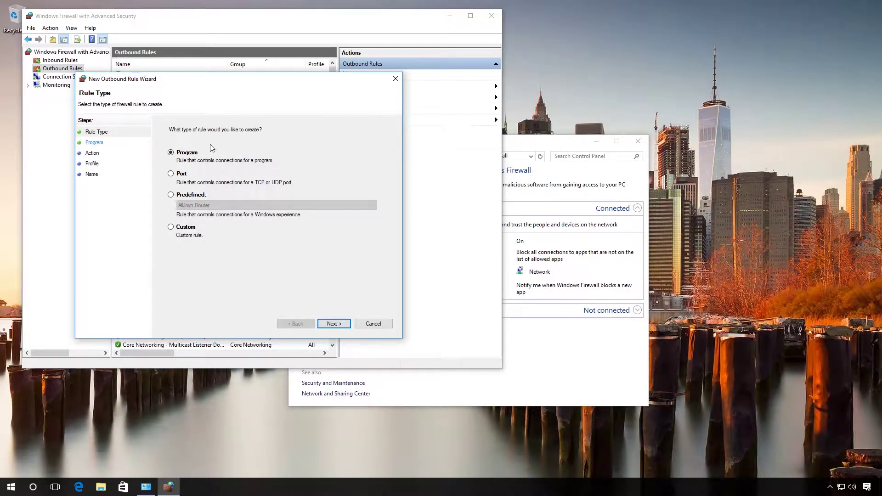
left_click(331, 325)
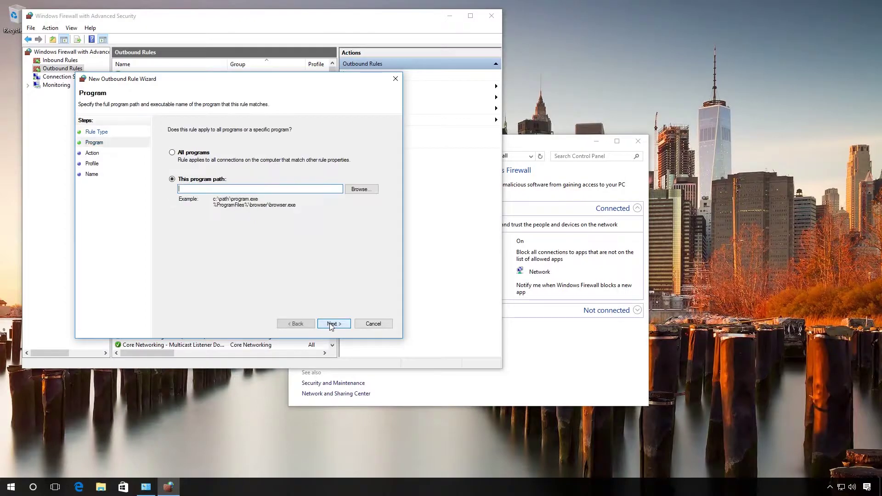
left_click(397, 81)
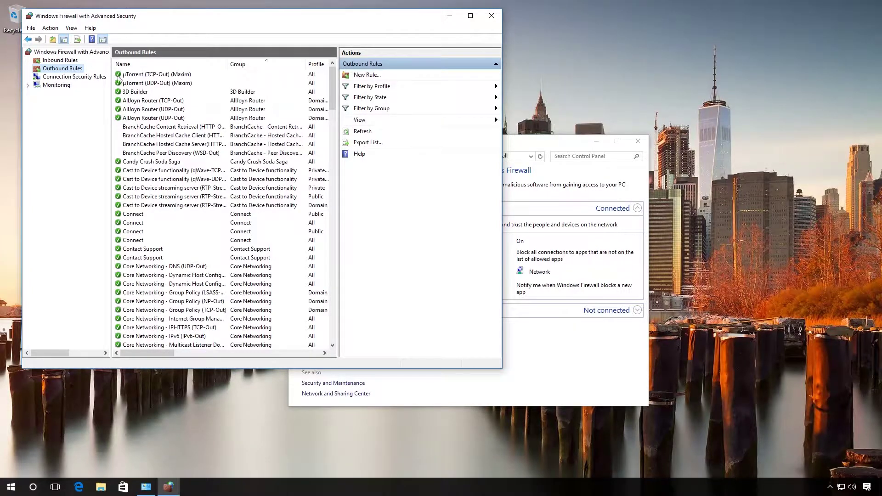
- Return to Inbound Rules and start a new inbound rule wizard
left_click(61, 62)
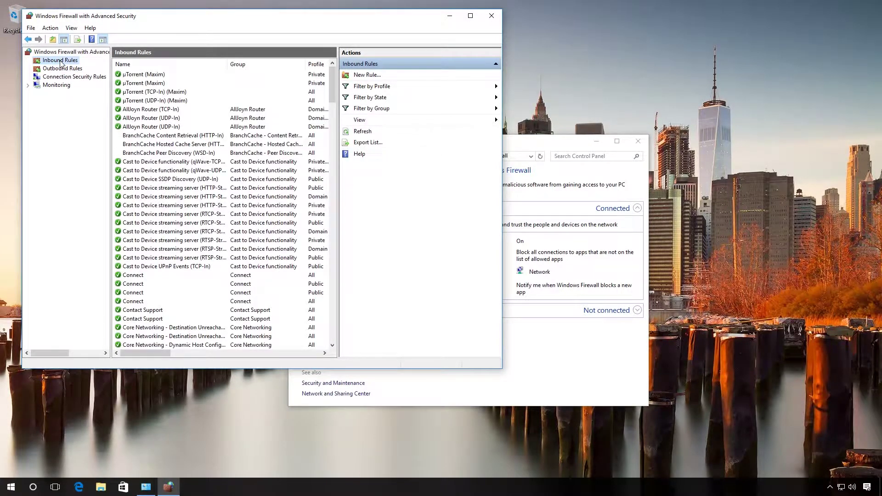
left_click(369, 76)
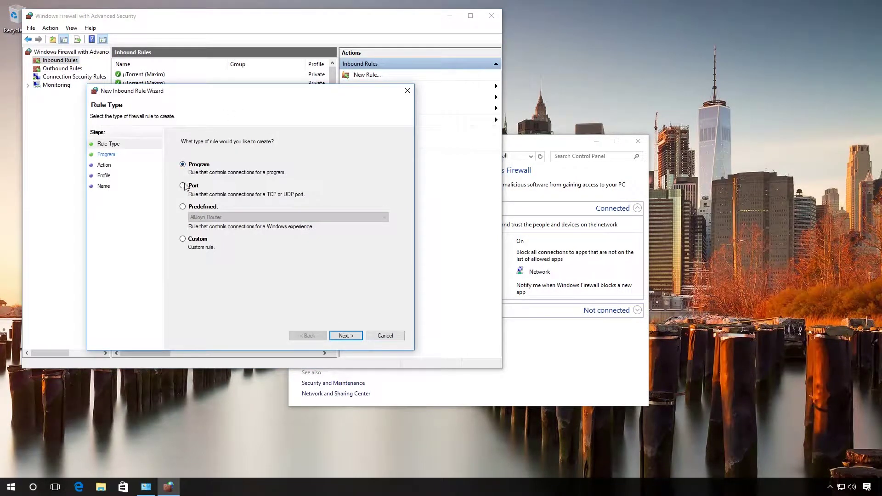